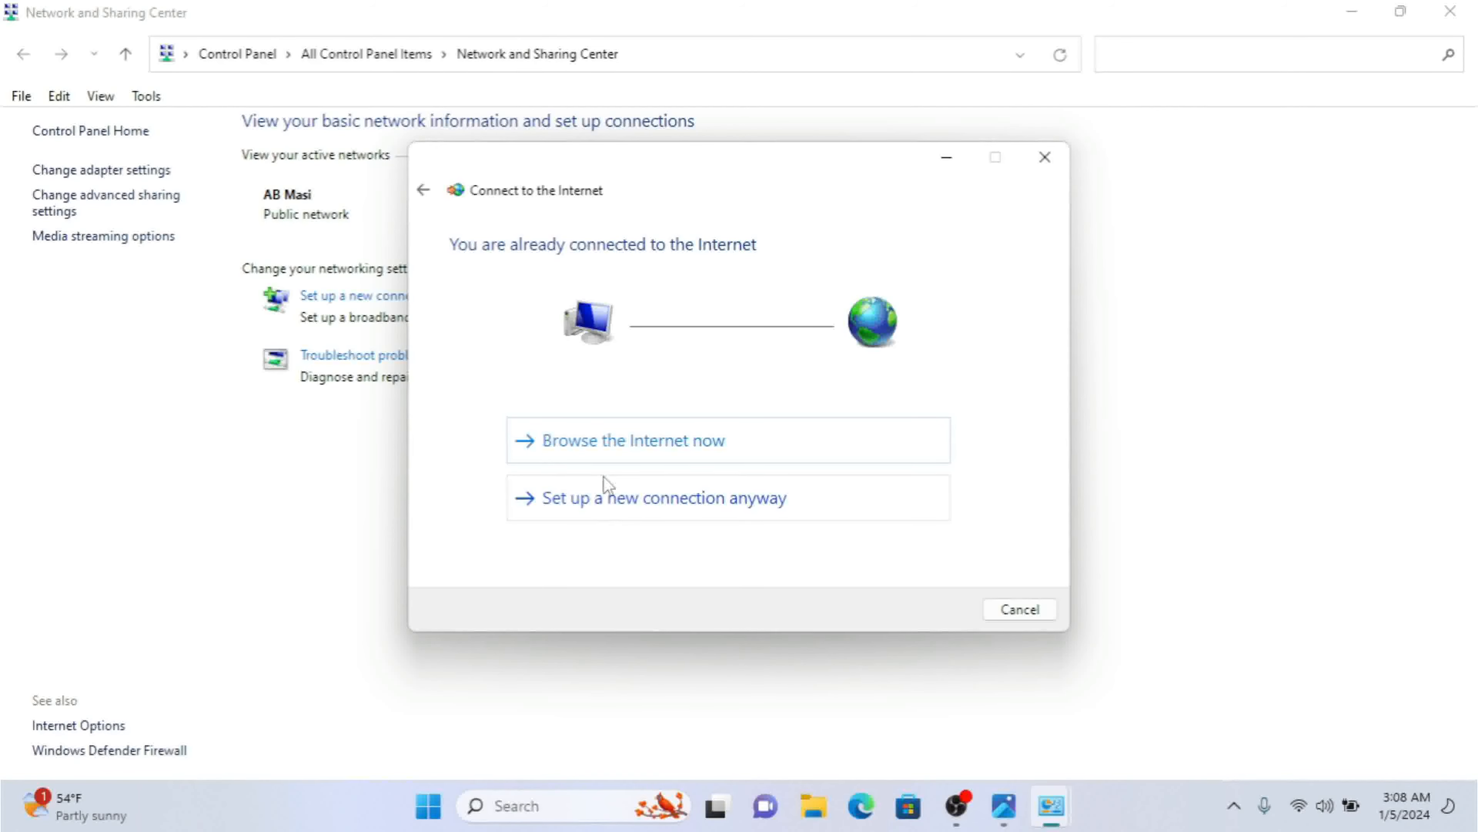
# Set up a new connection despite the existing one, choosing to create a new Broadband (PPPoE) connection.
pyautogui.click(610, 507)
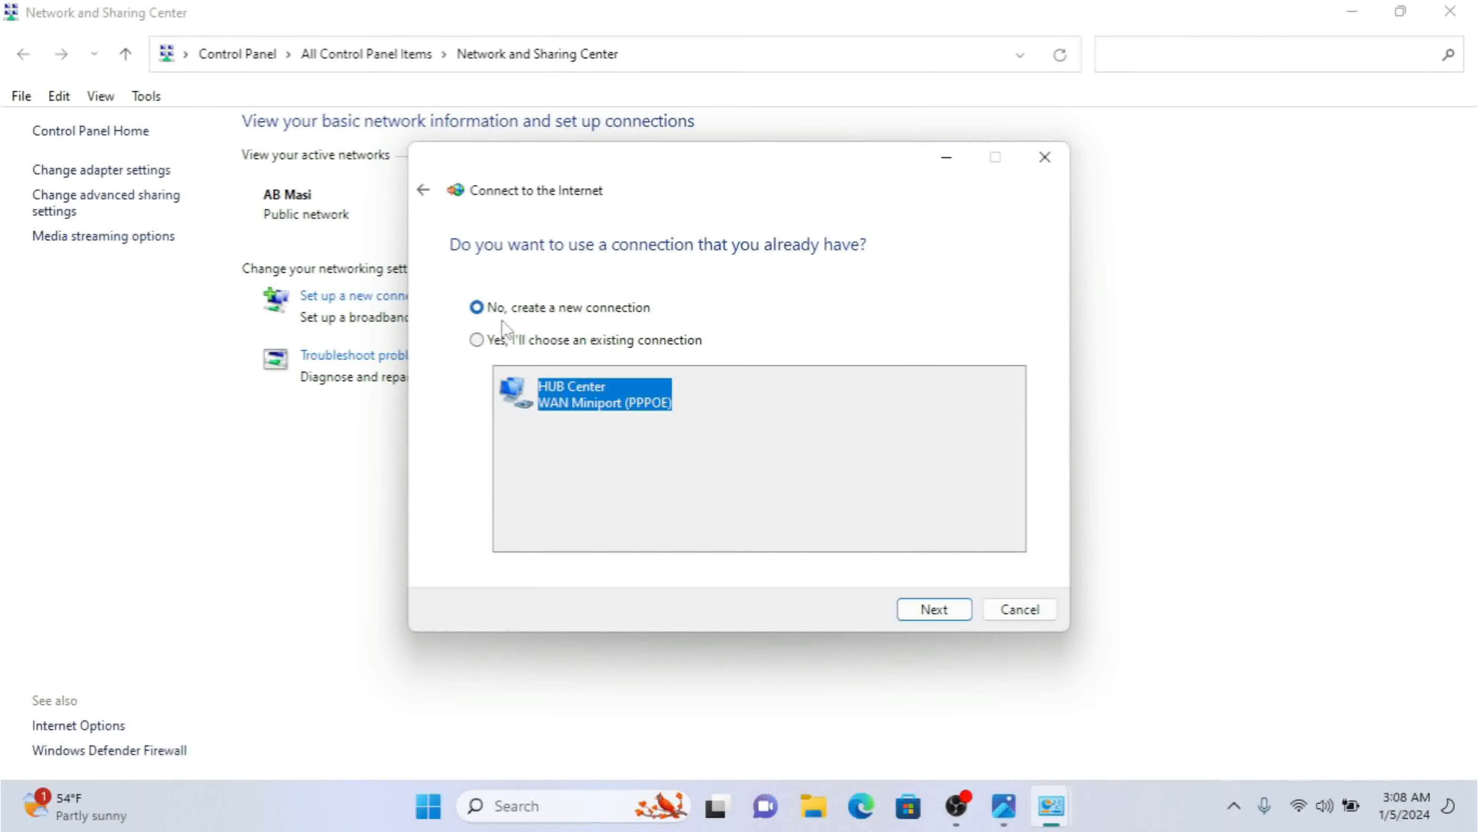
pyautogui.click(945, 617)
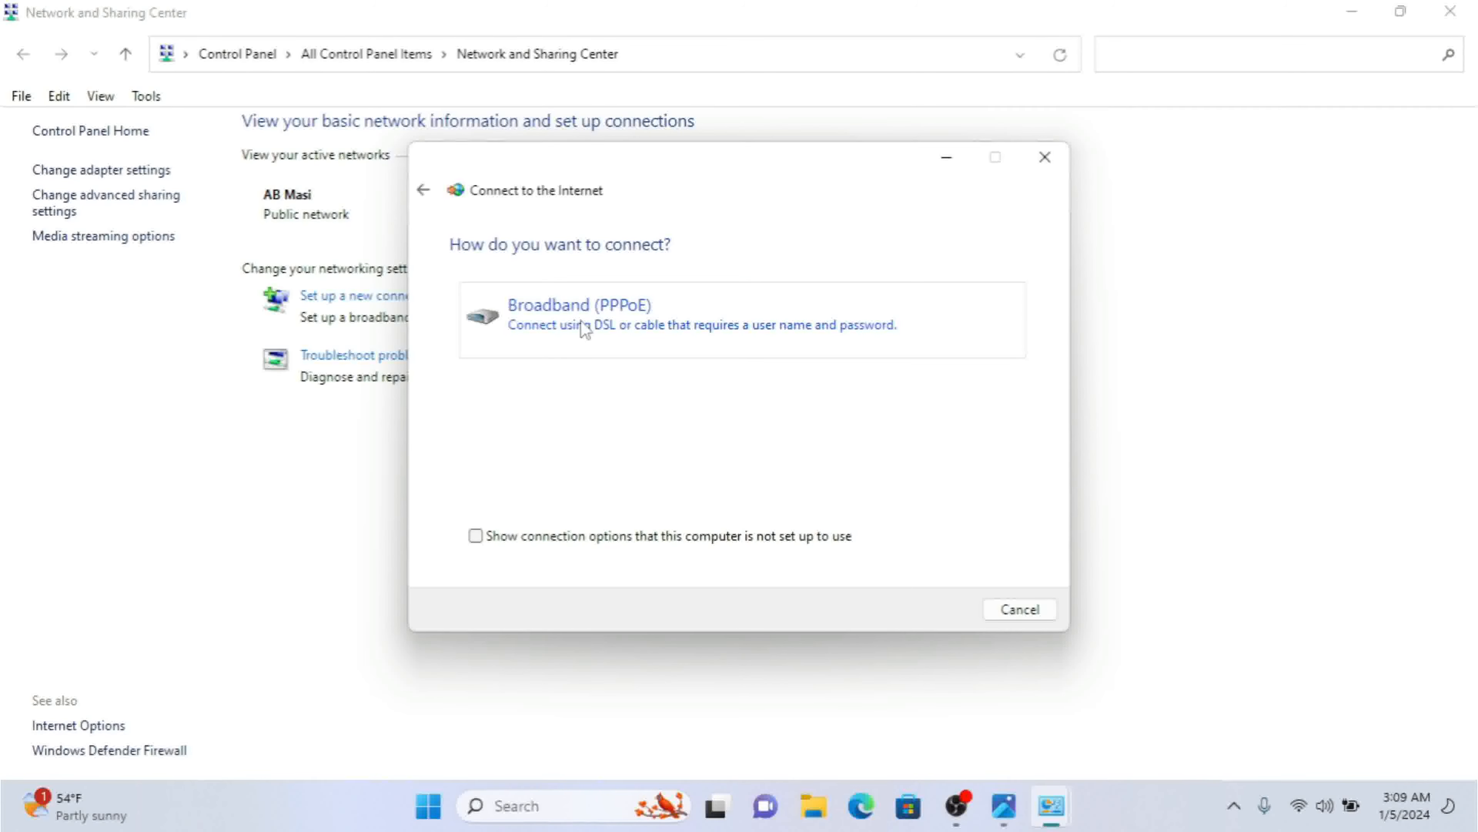
pyautogui.click(423, 190)
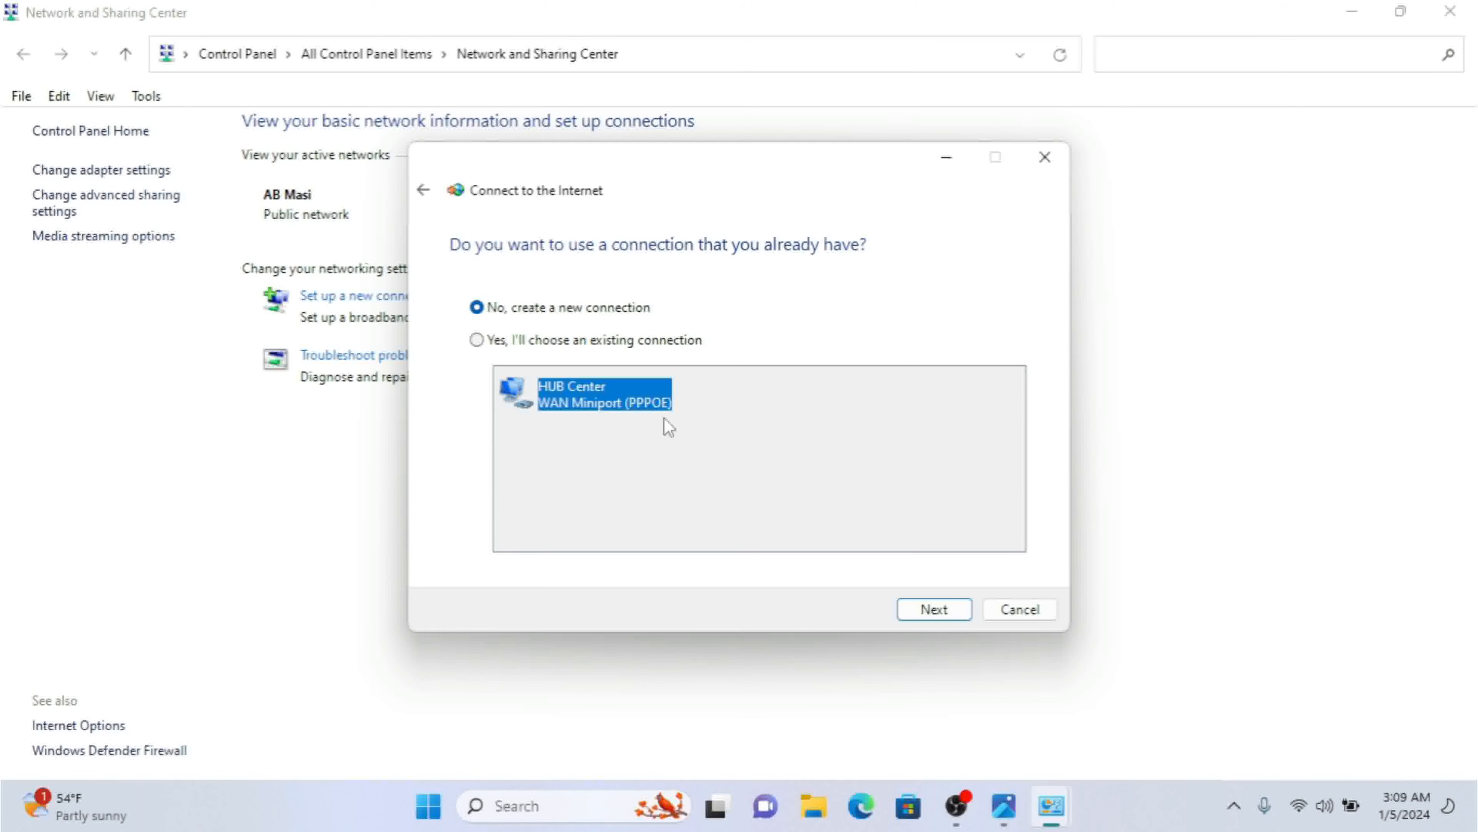
pyautogui.click(933, 609)
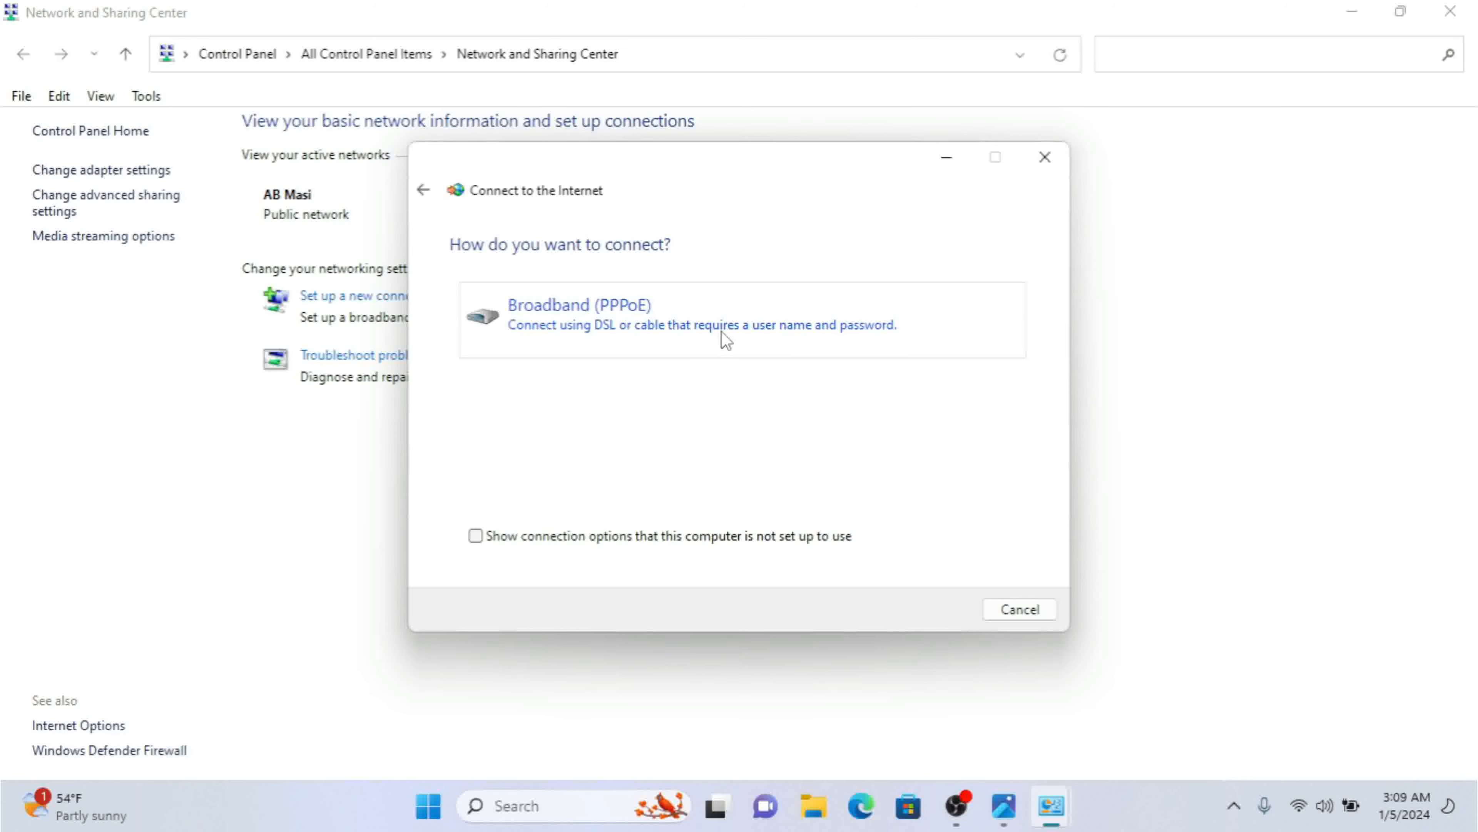
pyautogui.click(660, 322)
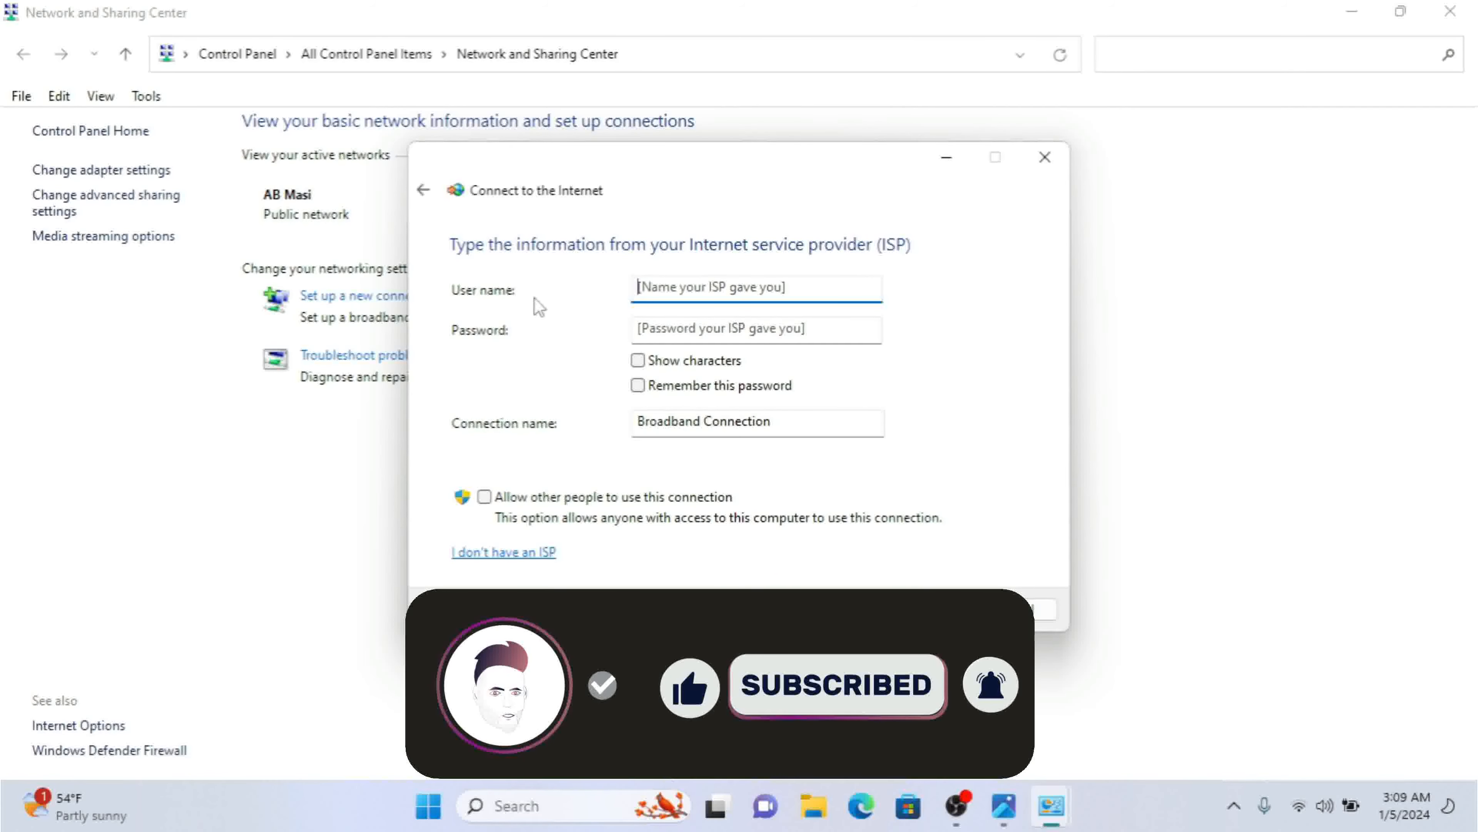
# Enter the ISP user name and the account password, and have the password remembered.
pyautogui.write('sahil')
pyautogui.click(770, 337)
pyautogui.write('••••••••••')
pyautogui.click(638, 386)
# Name the broadband connection HUB ISP.
pyautogui.moveTo(777, 422); pyautogui.dragTo(634, 423)
pyautogui.write('HUB 3')
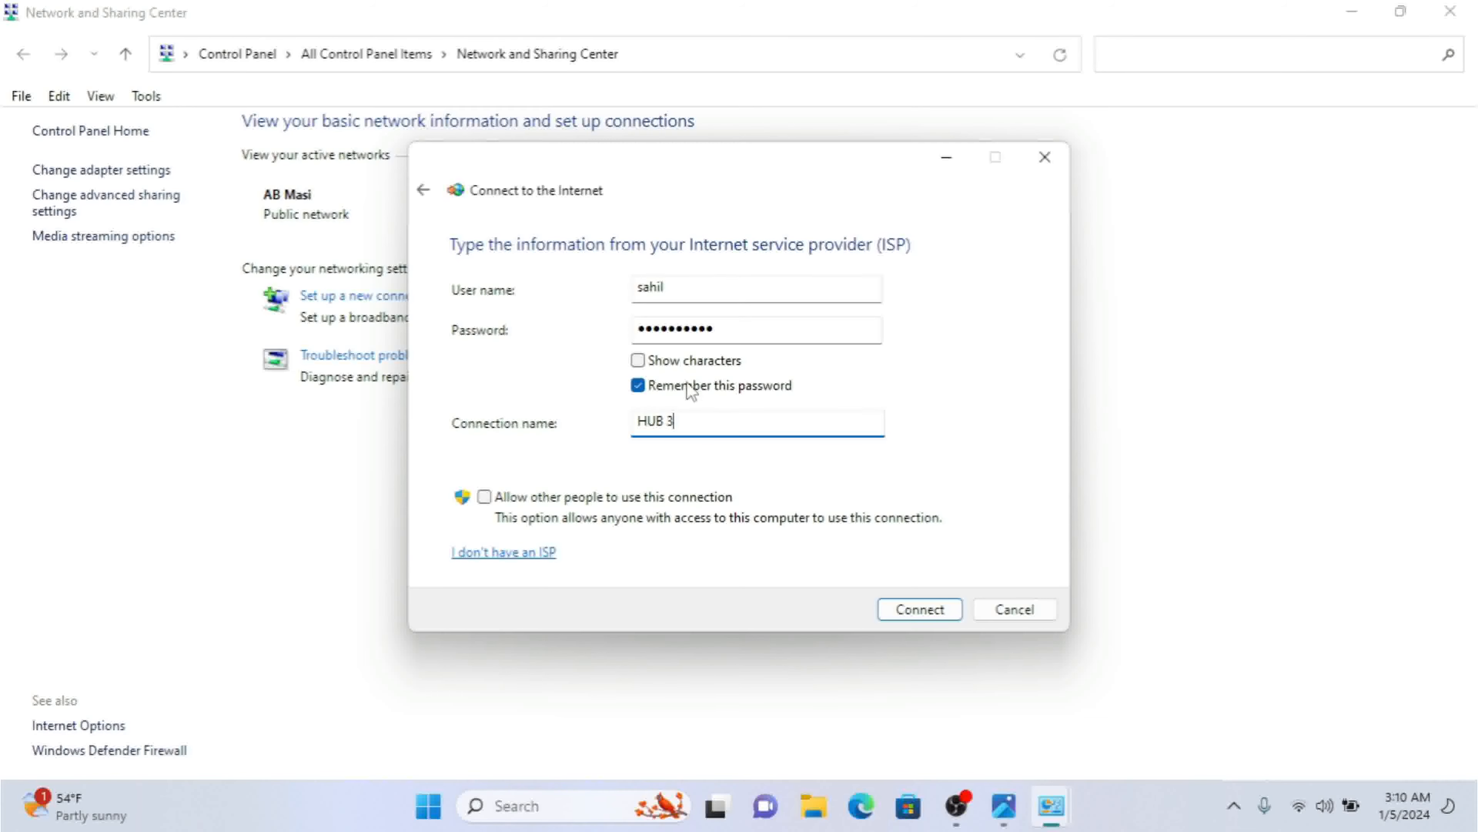
pyautogui.write('=IS')
pyautogui.write('P')
pyautogui.press('Left')
pyautogui.press('Left')
pyautogui.press('Left')
pyautogui.press('BackSpace')
pyautogui.press('BackSpace')
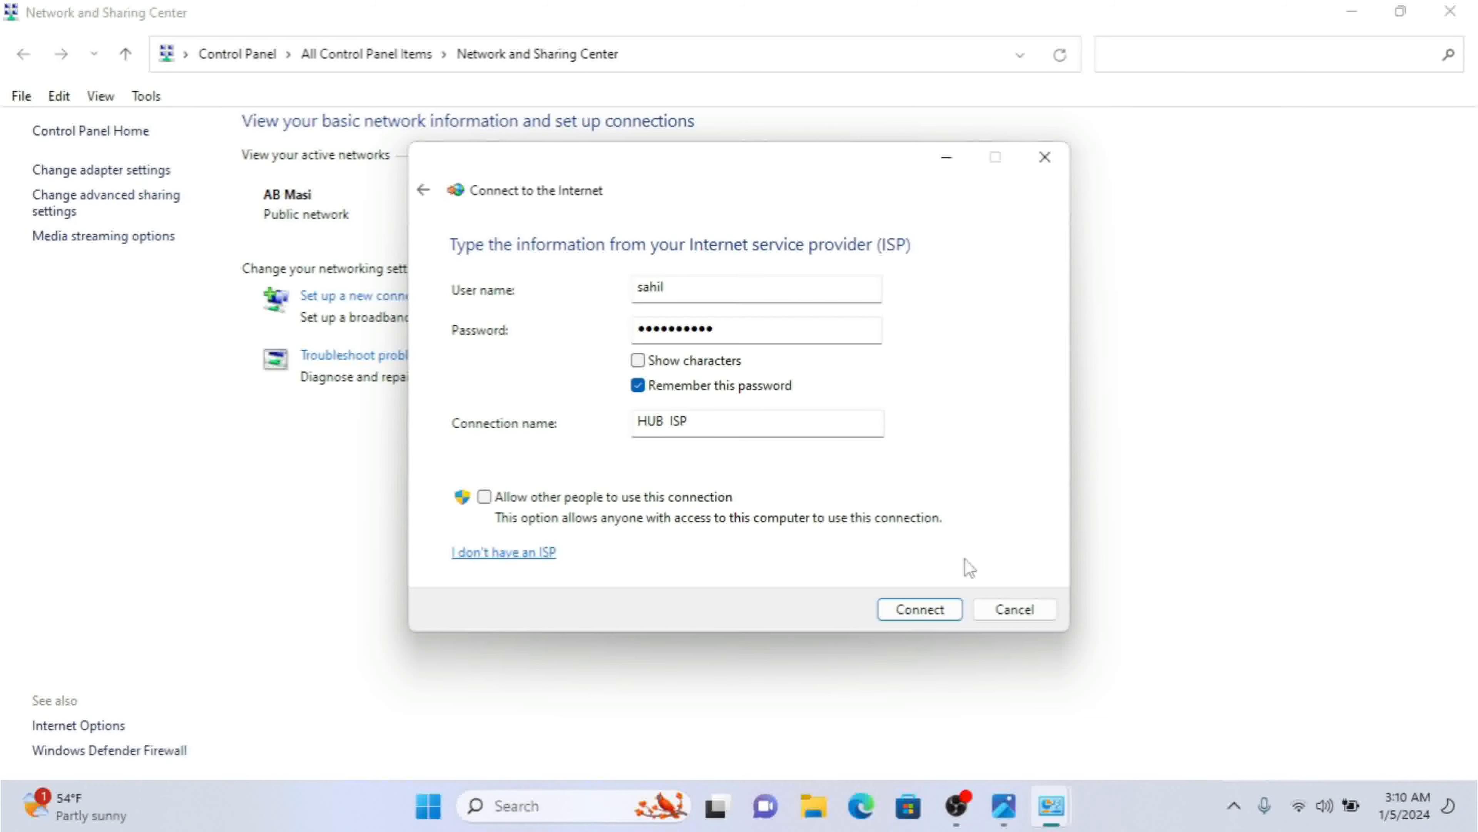
# Create the connection, skip the connection attempt, and close the wizard.
pyautogui.click(918, 609)
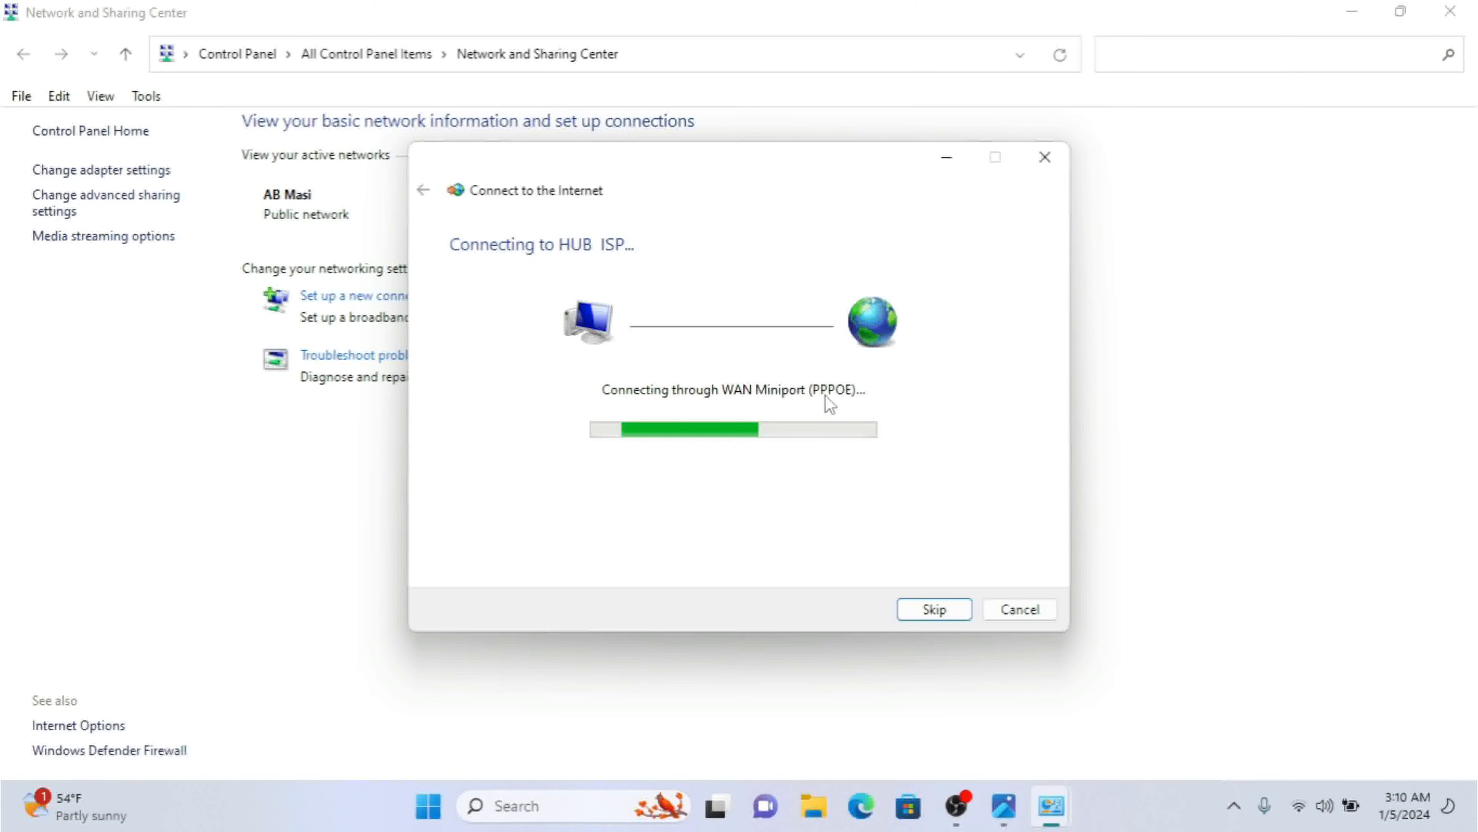
pyautogui.click(930, 605)
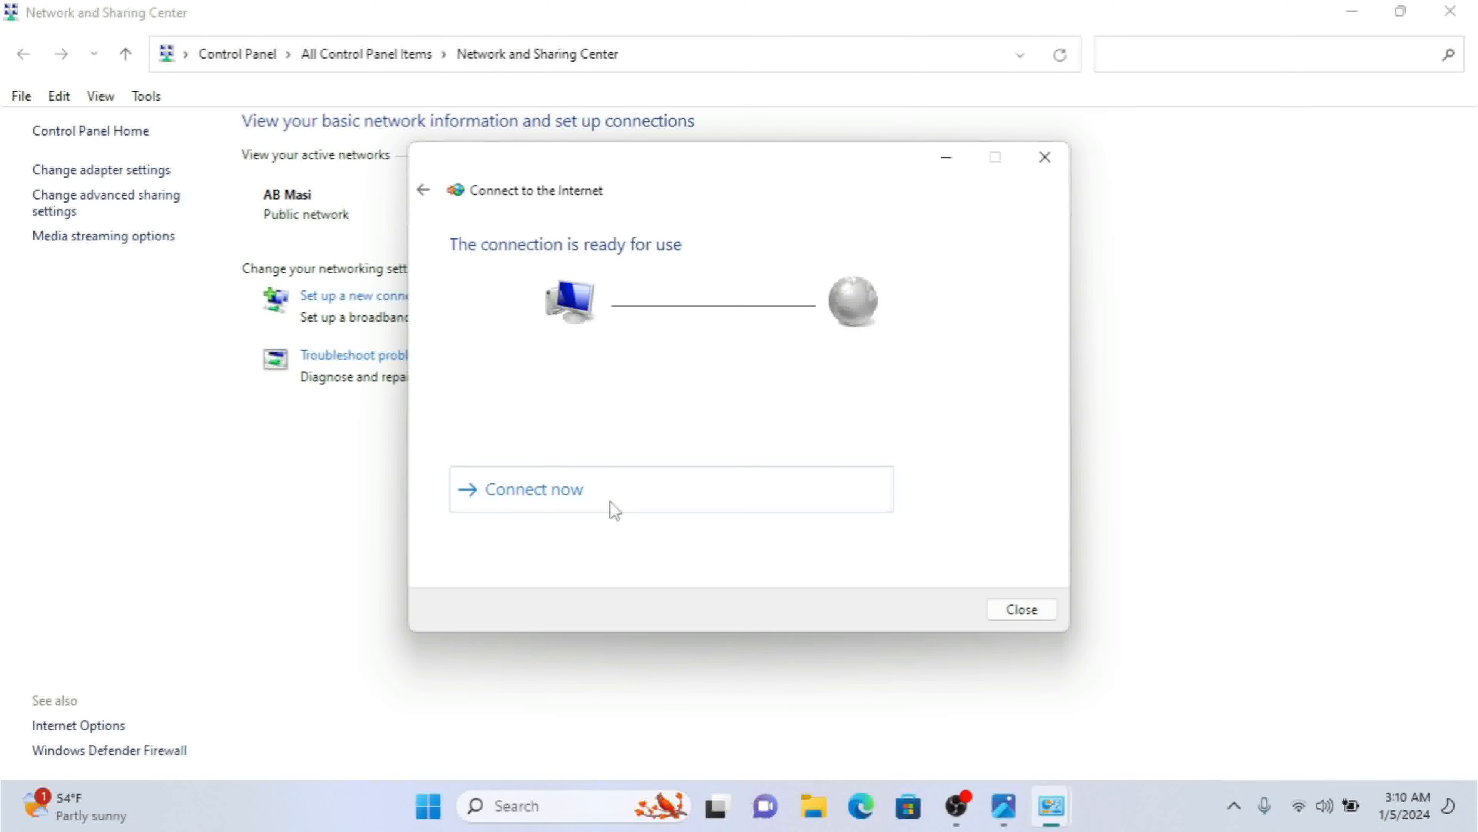
pyautogui.click(1022, 609)
# Show the computer's network adapters and open the properties of the HUB ISP connection.
pyautogui.click(101, 170)
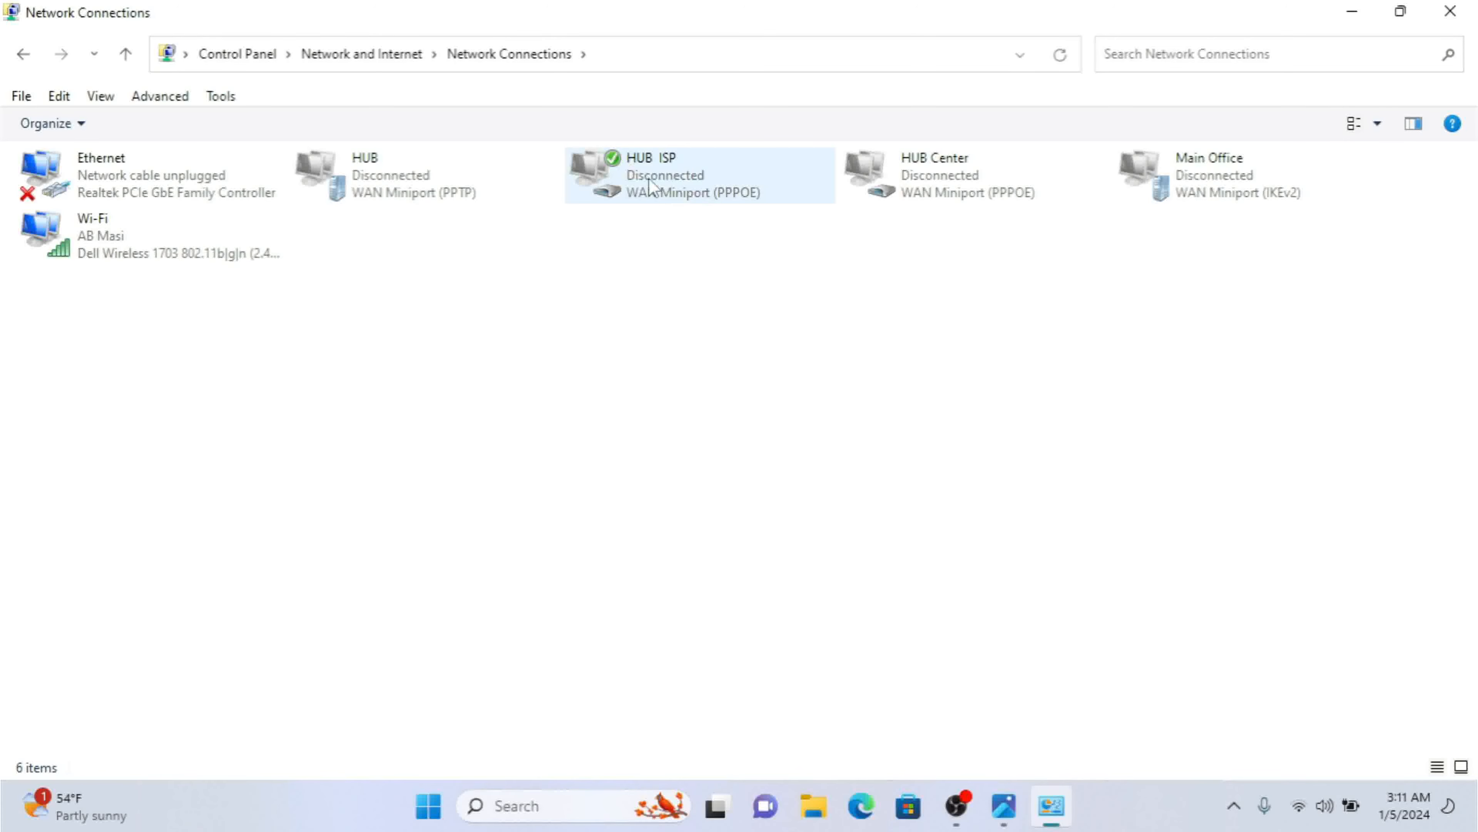
pyautogui.click(624, 166)
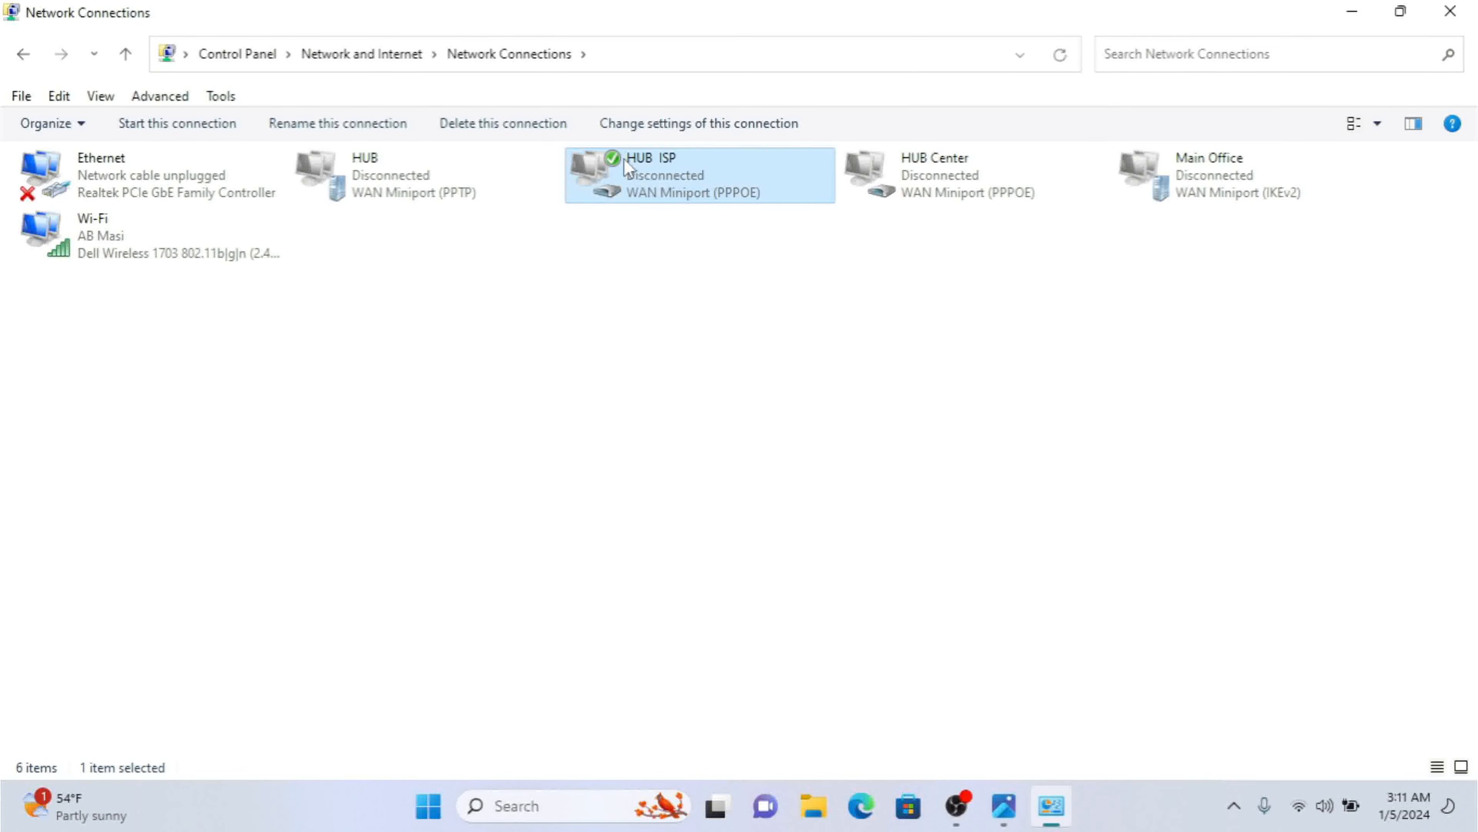
pyautogui.rightClick(624, 163)
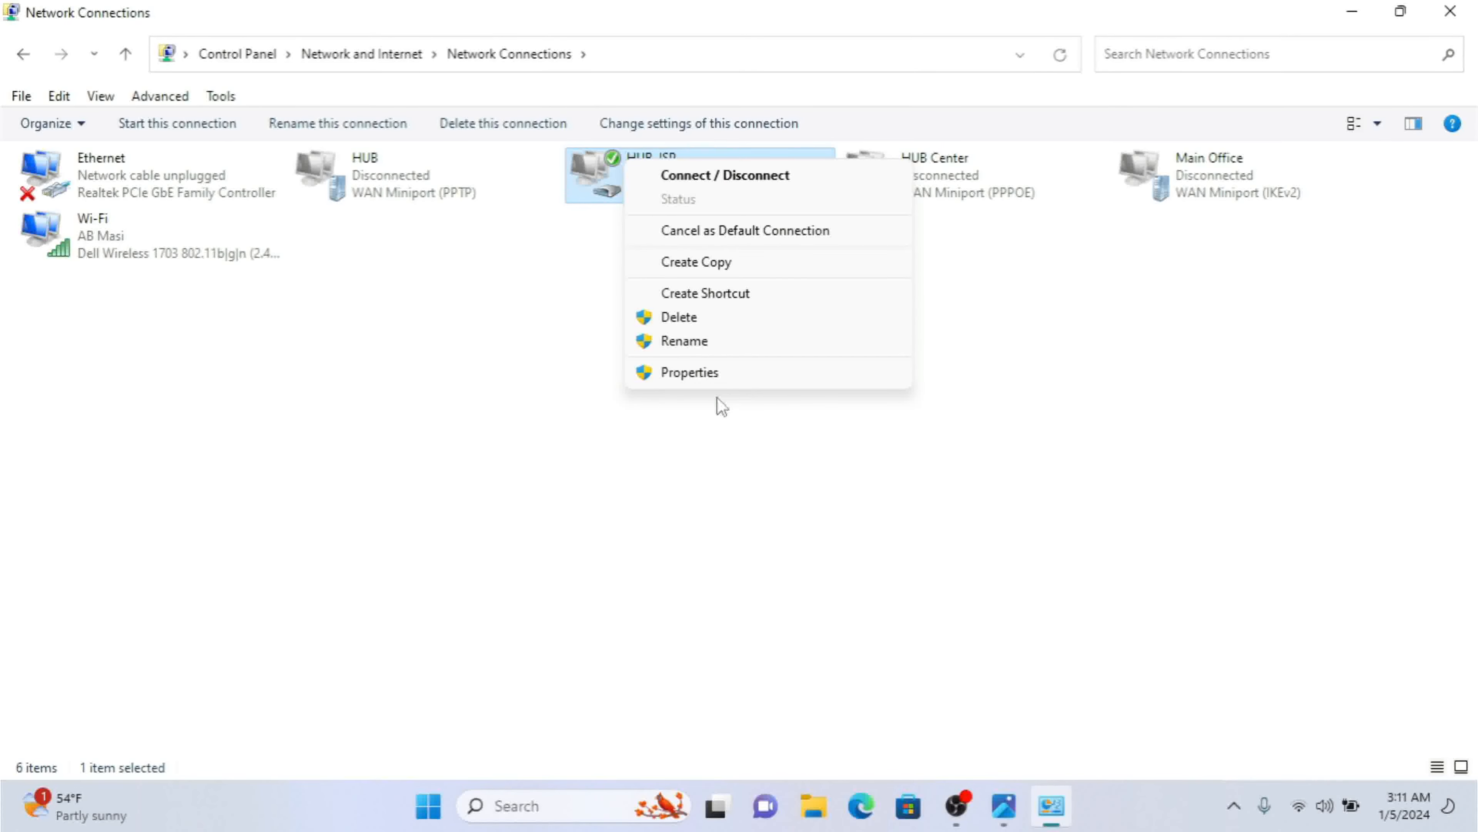
pyautogui.click(715, 380)
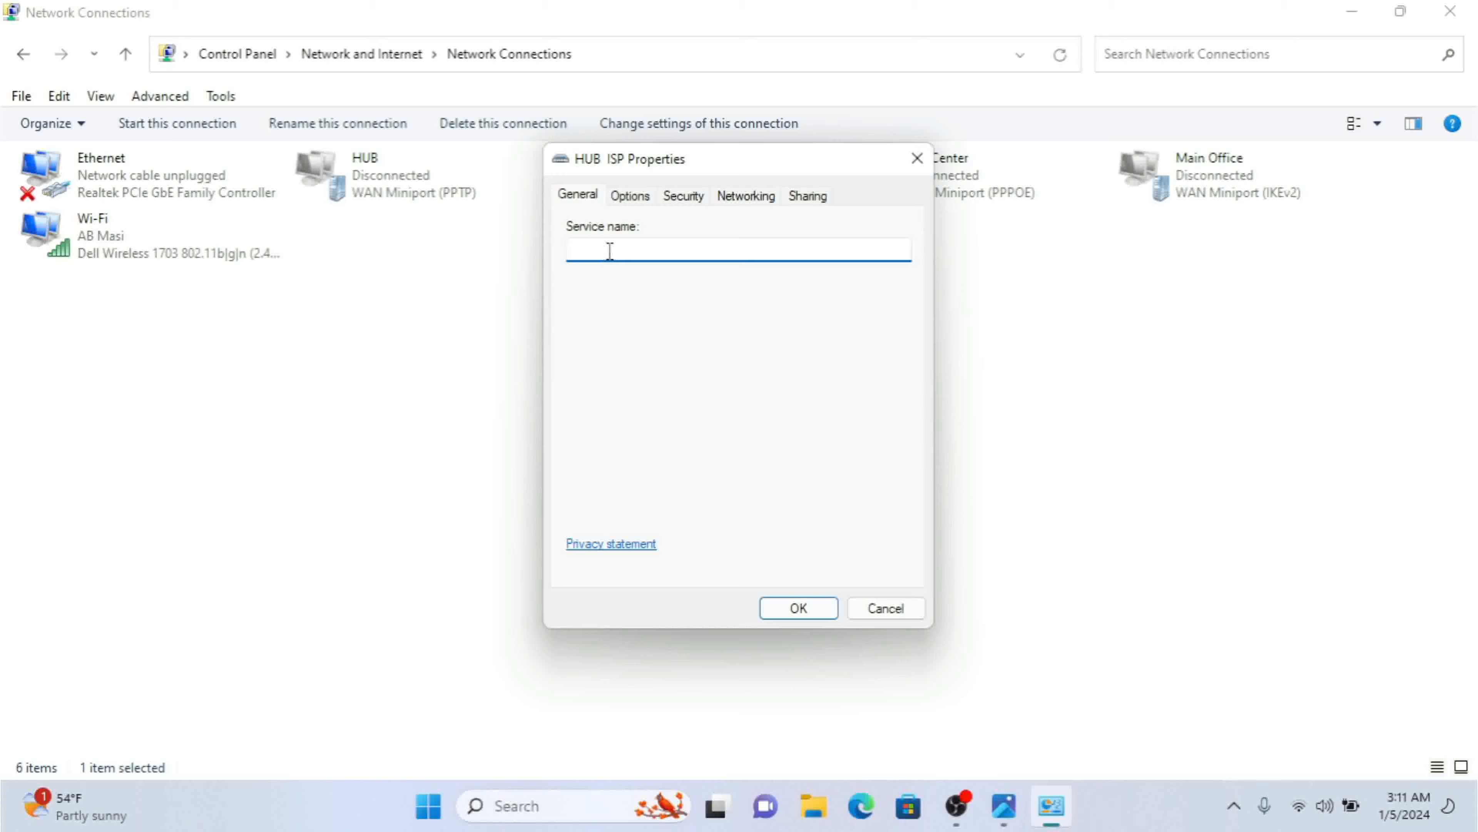
# Review the connection's credential and idle-time options, its data encryption choices and authentication protocols.
pyautogui.click(623, 198)
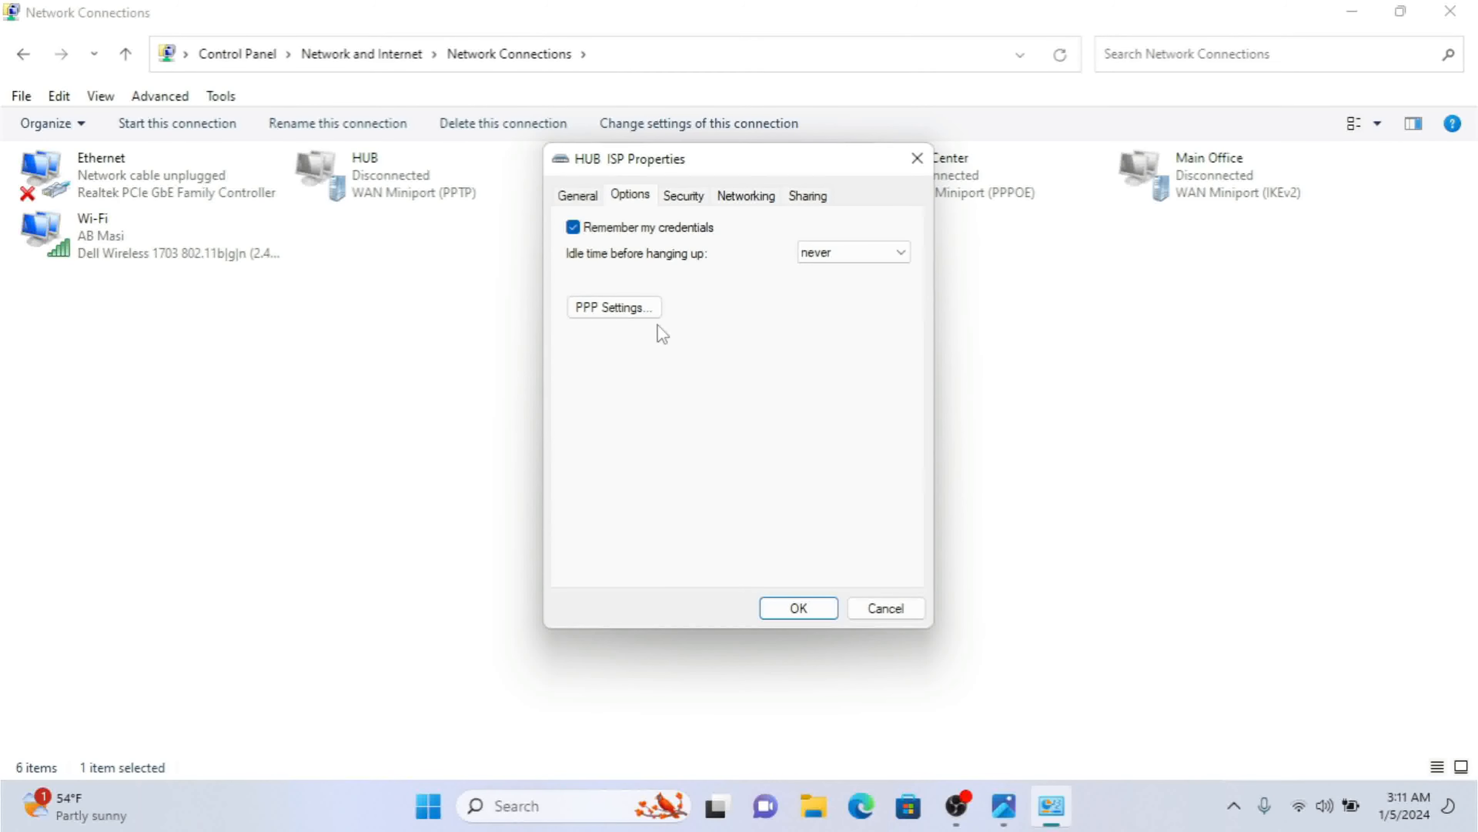
pyautogui.click(683, 196)
pyautogui.click(720, 245)
pyautogui.click(721, 246)
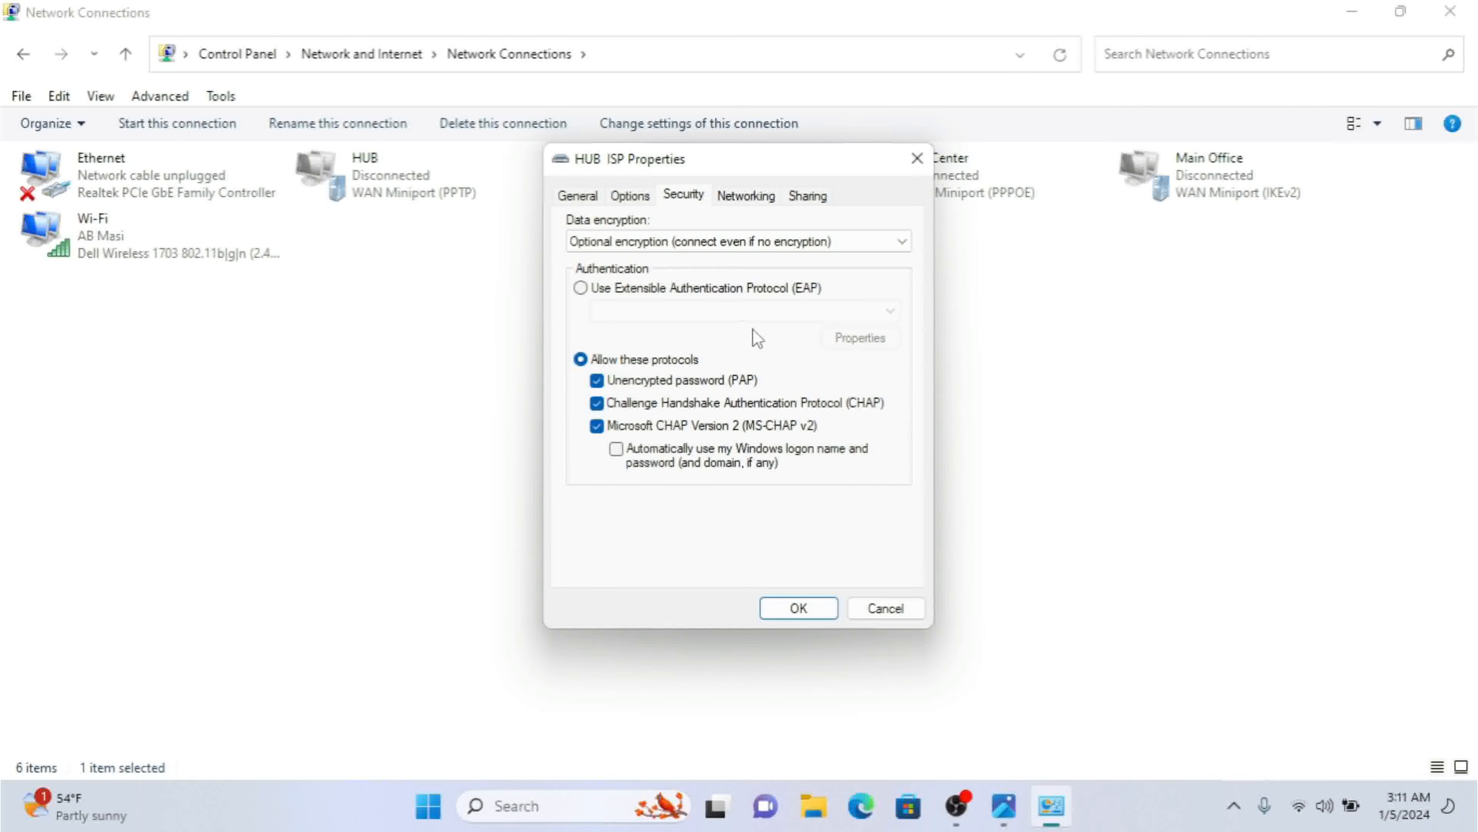
# Consult the PPPOE Setup.jpg diagram in Photos, and inspect the connection's Internet Protocol Version 4 (TCP/IPv4) networking item.
pyautogui.click(1008, 808)
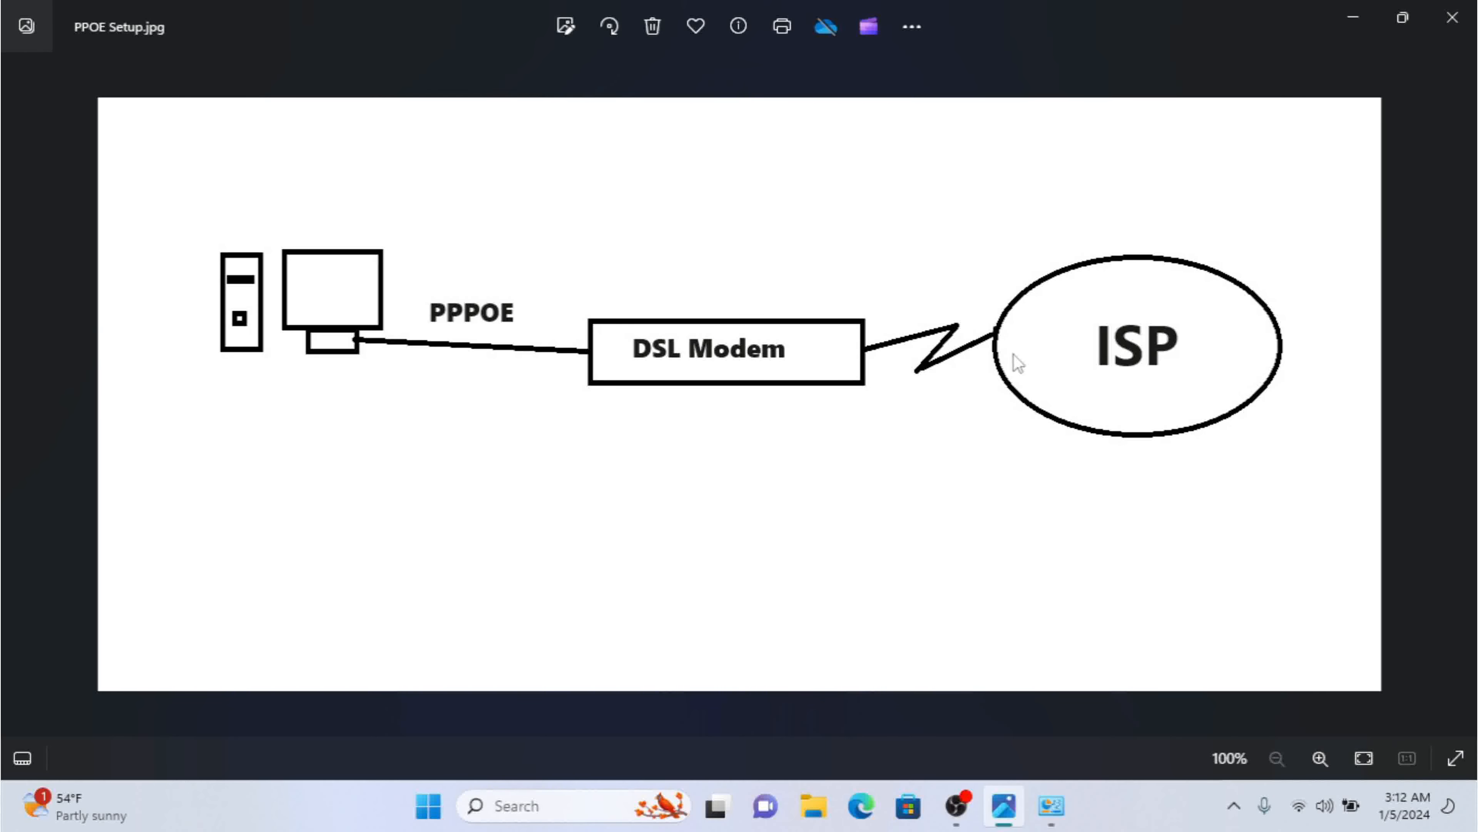
pyautogui.click(1069, 801)
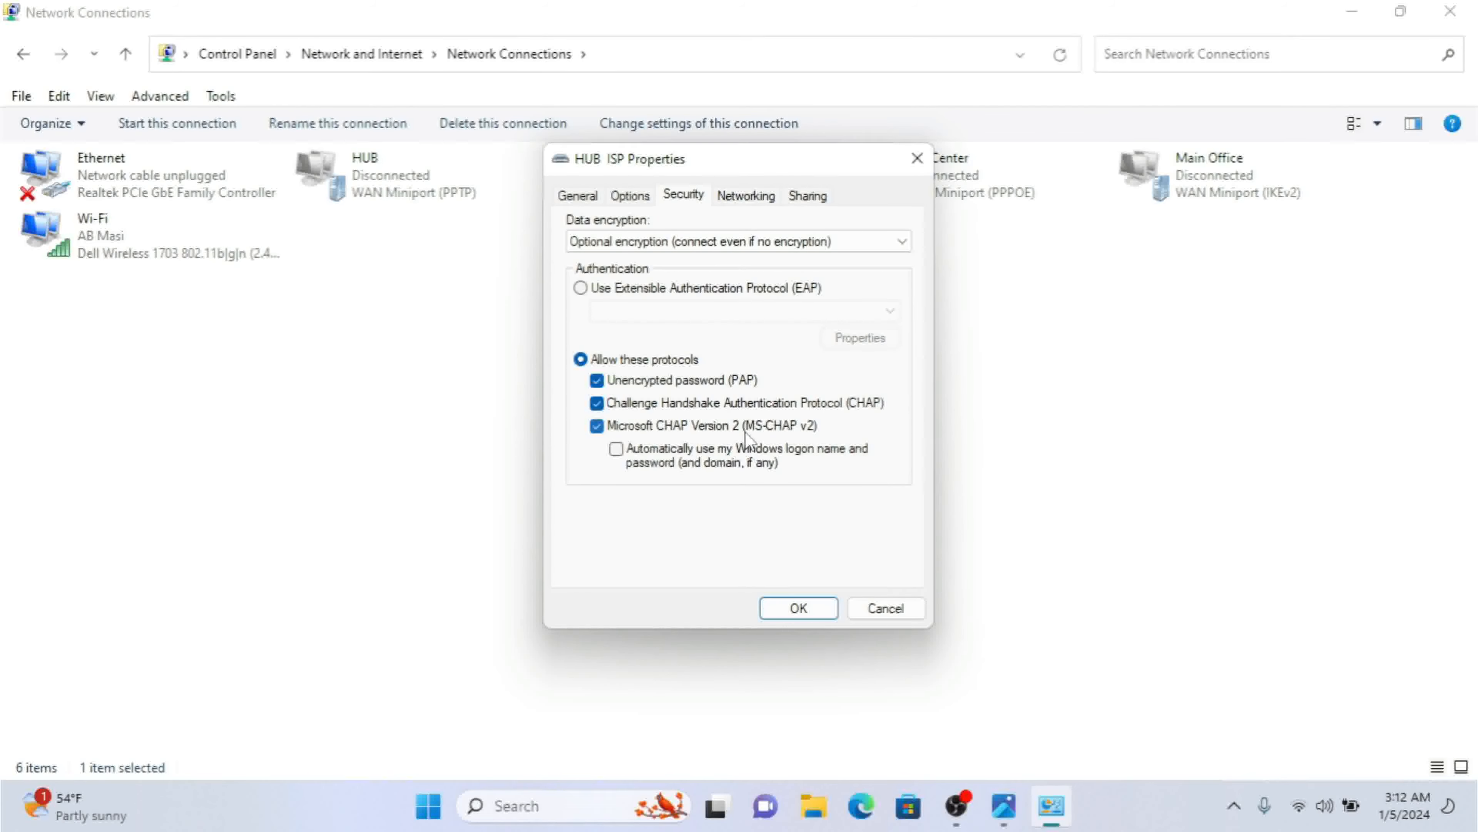
pyautogui.click(745, 195)
pyautogui.click(705, 267)
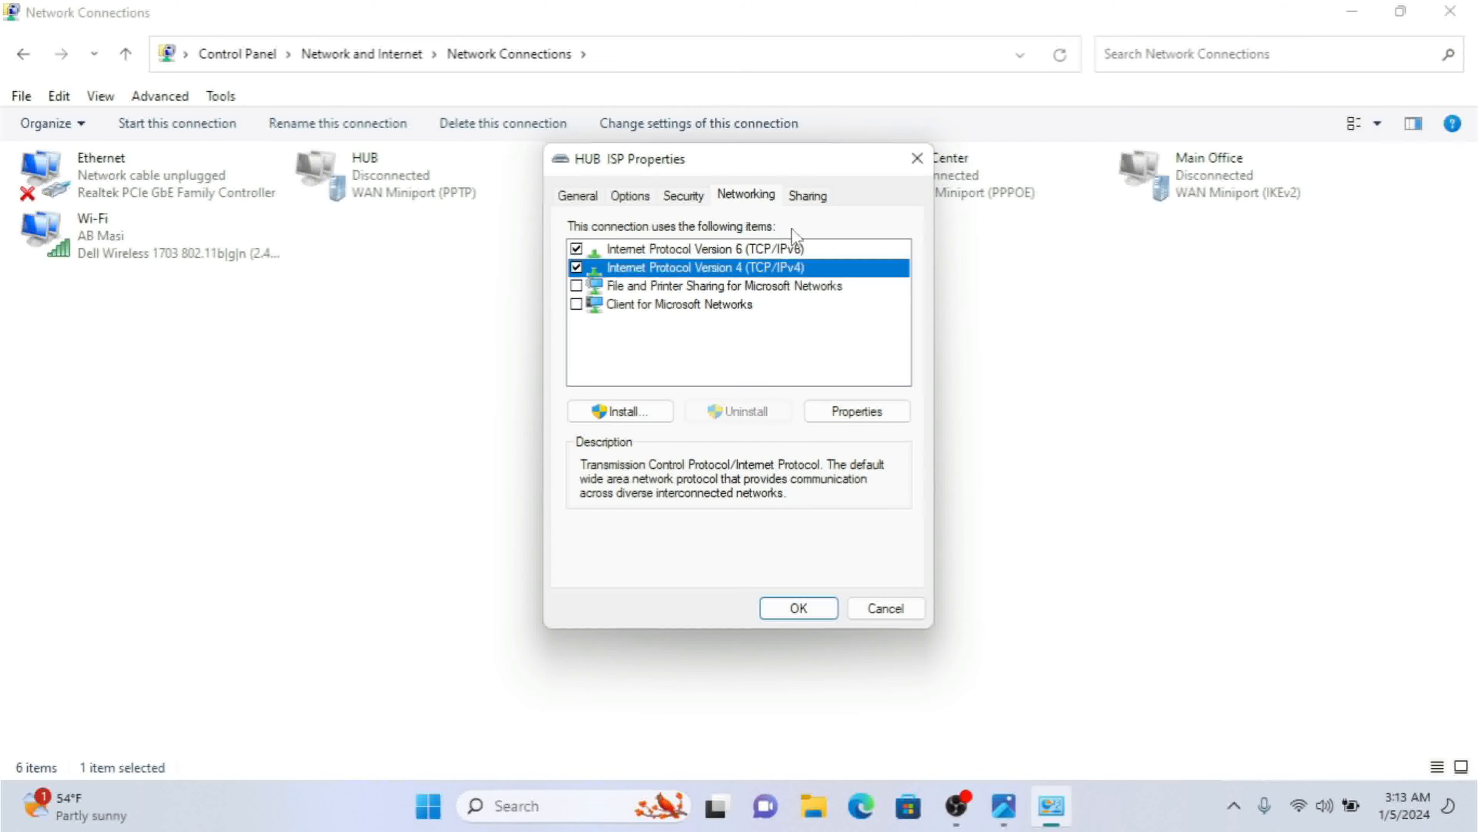
# Allow other network users to connect through this computer's Internet connection, and apply the HUB ISP properties.
pyautogui.click(808, 197)
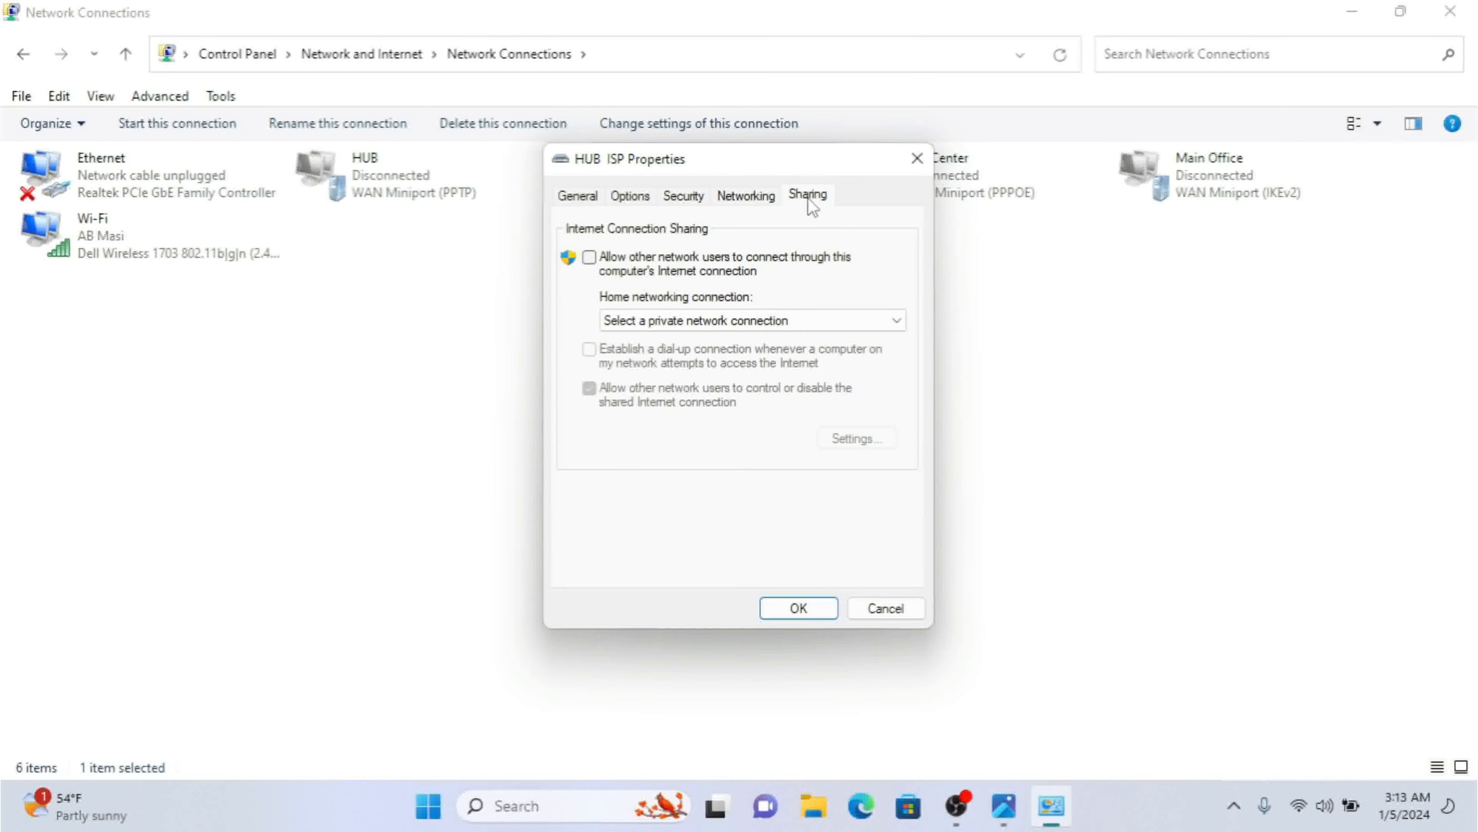
pyautogui.click(637, 270)
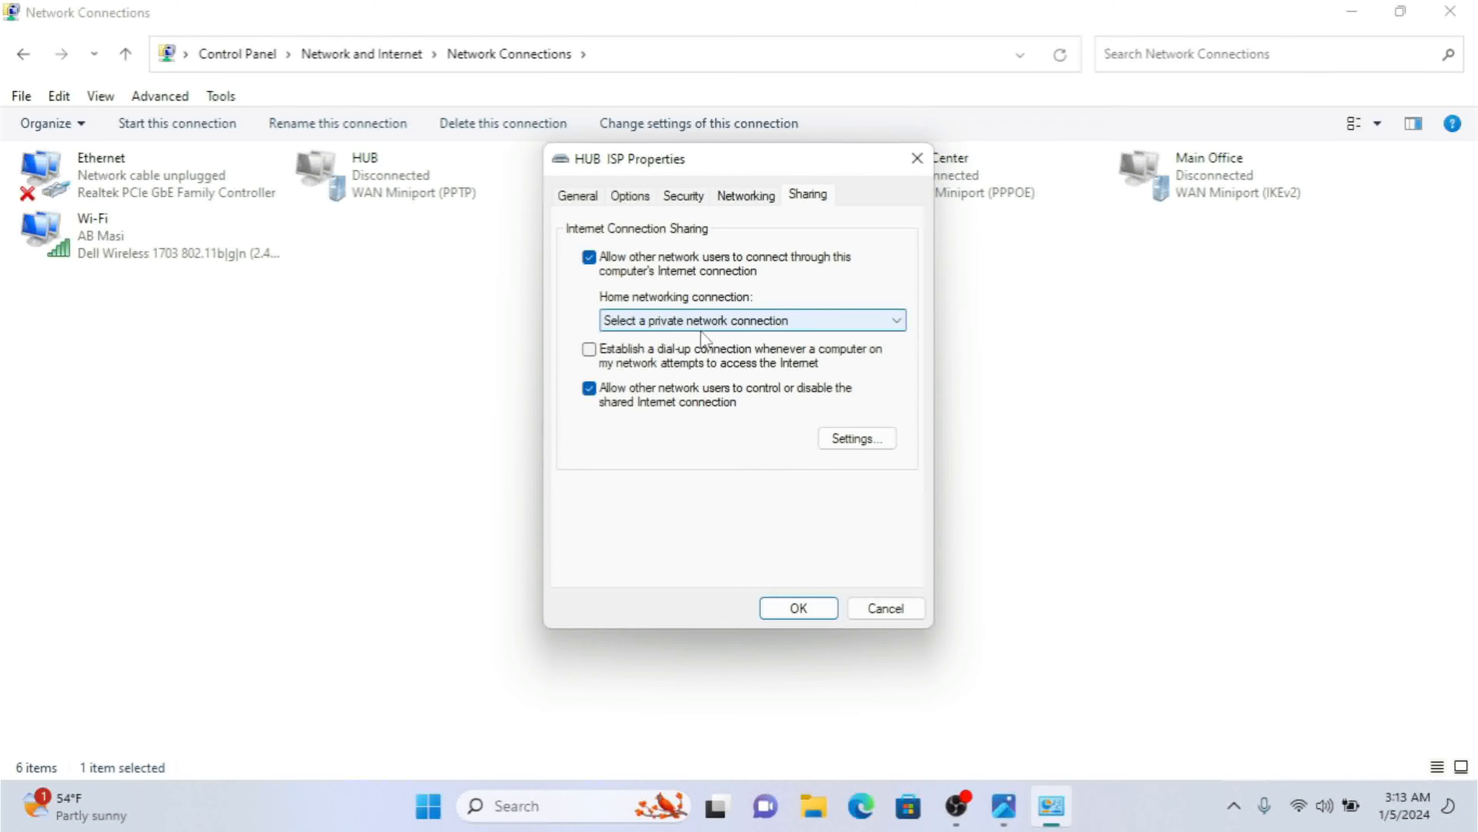
pyautogui.click(699, 320)
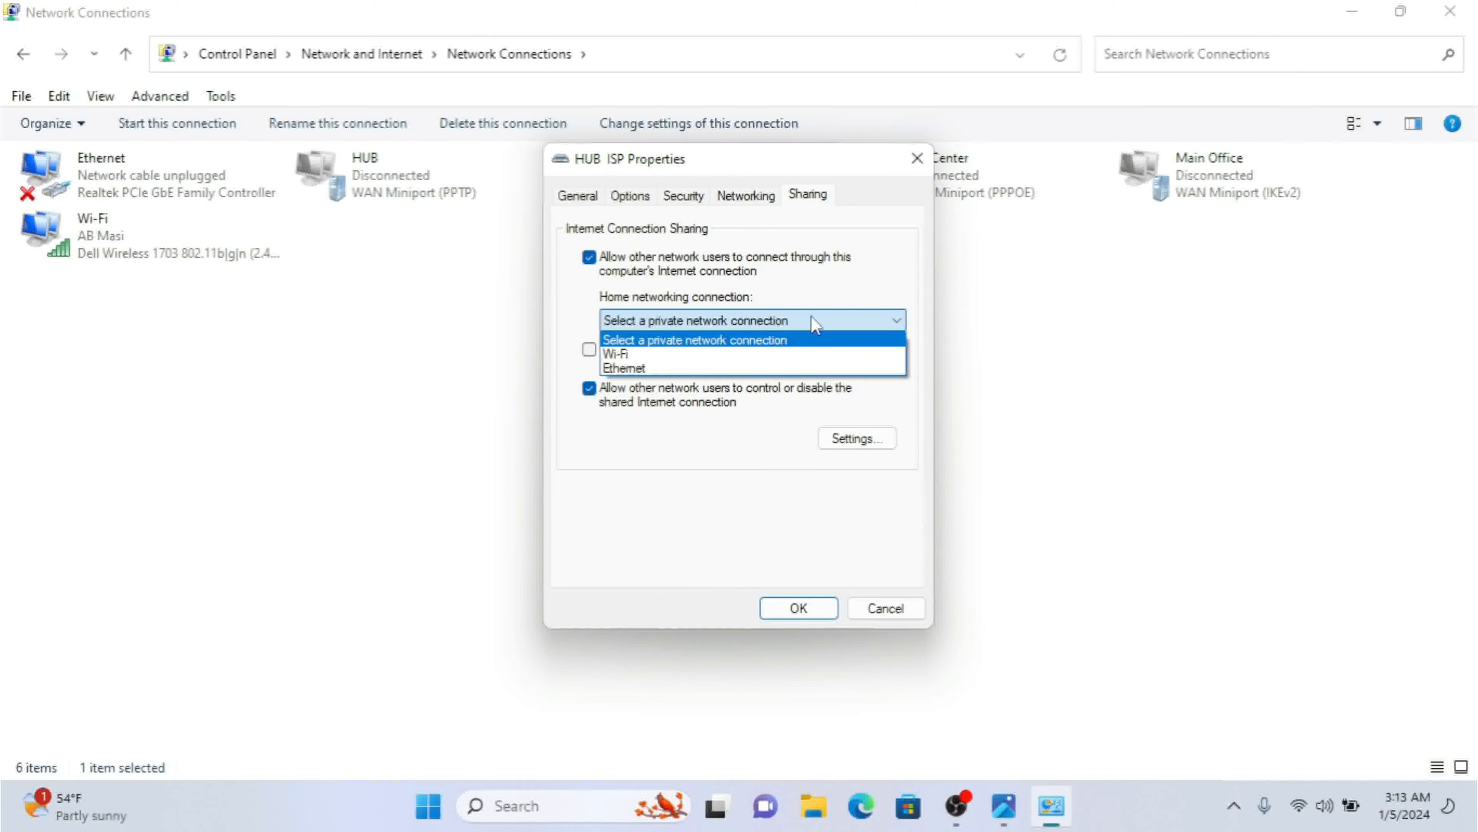
pyautogui.click(855, 271)
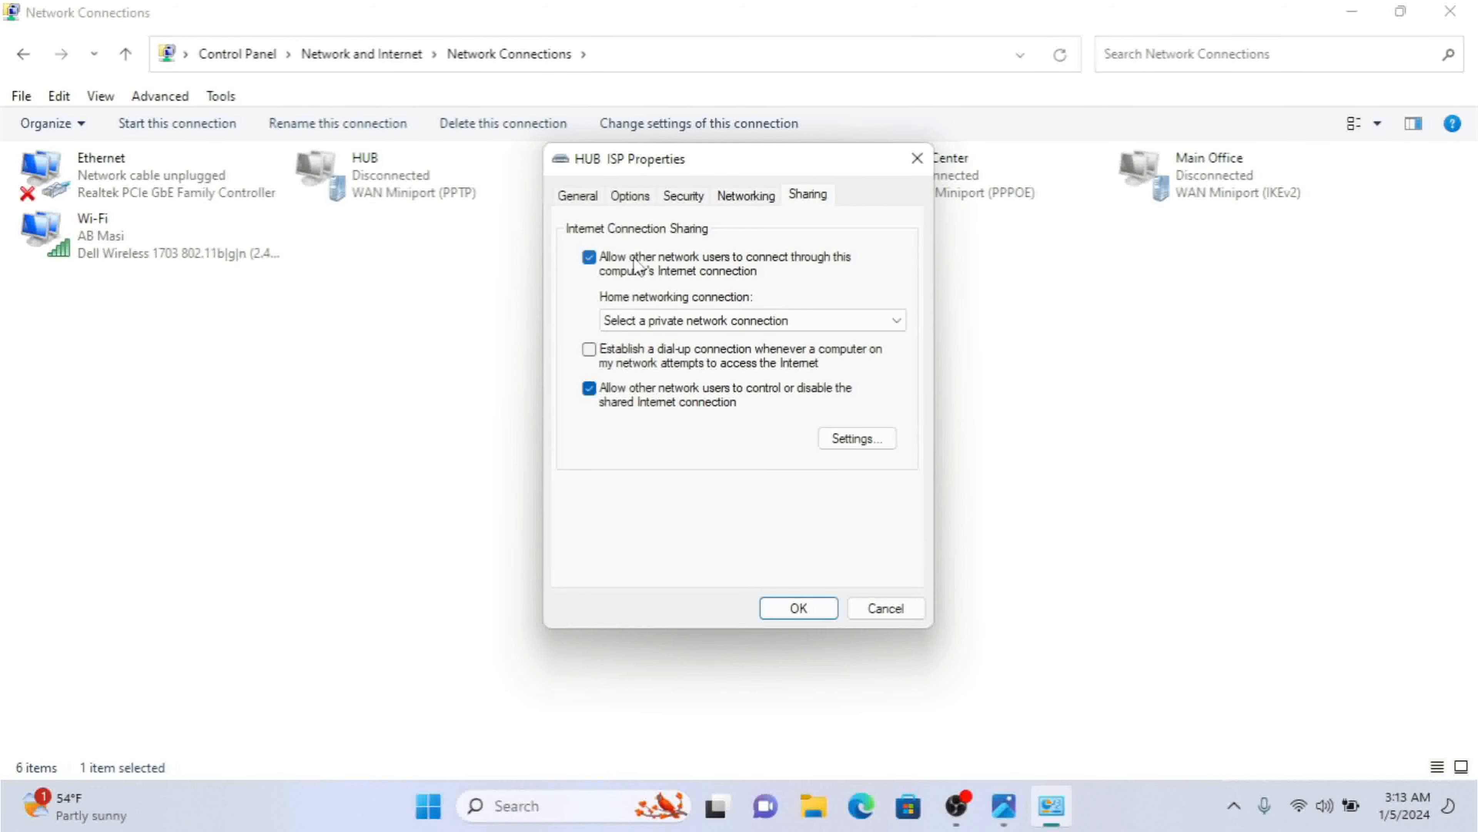
pyautogui.click(798, 608)
pyautogui.click(1288, 254)
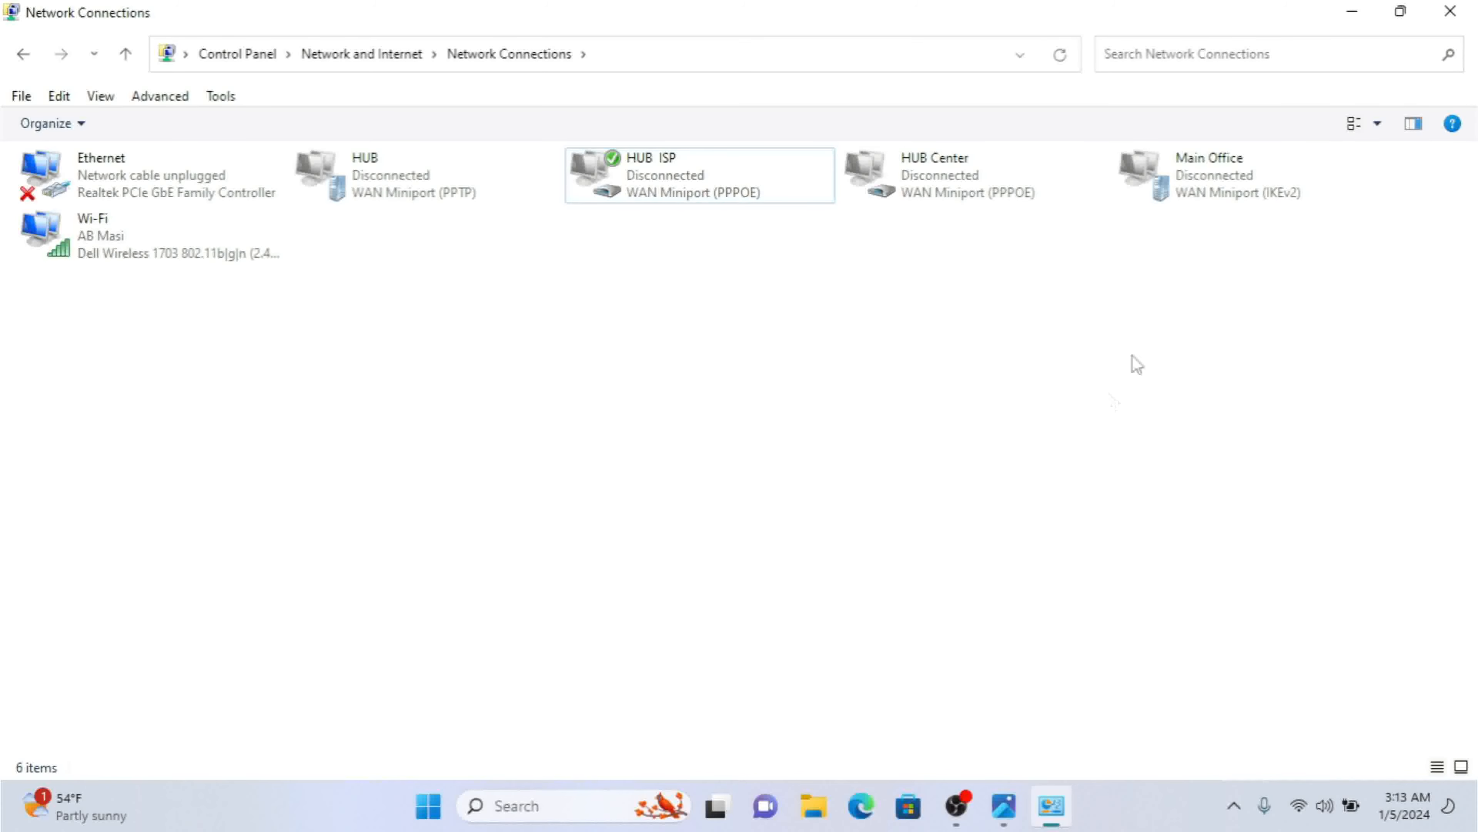